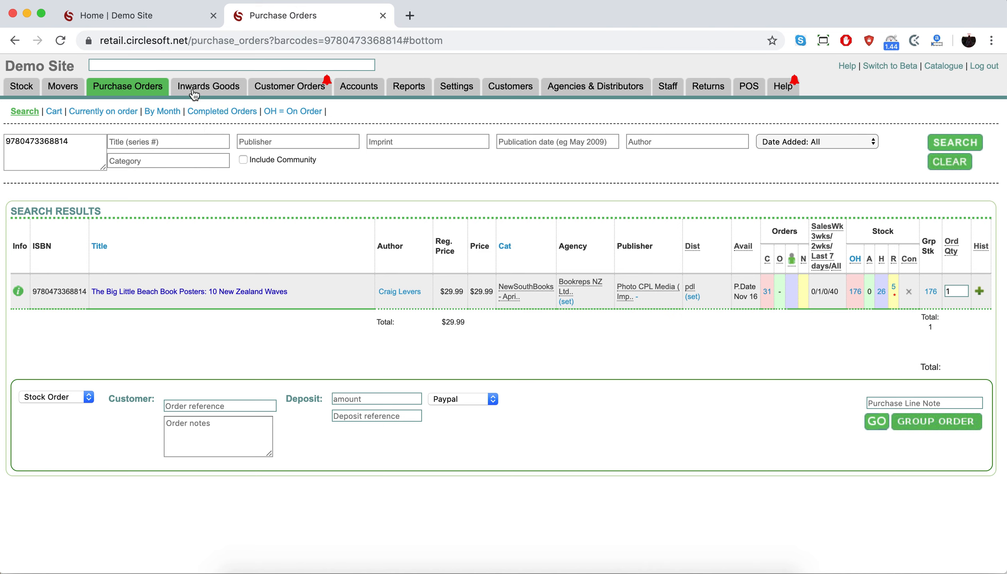
Step: Open the Blue Moon product page on the shop's website and copy its ISBN
left_click(156, 15)
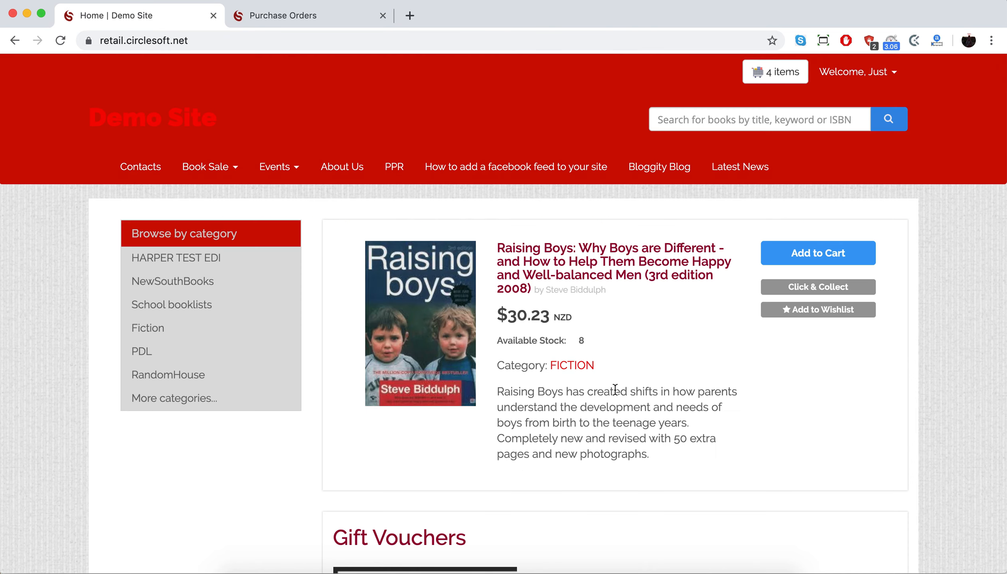
scroll(614, 388, "down", 12)
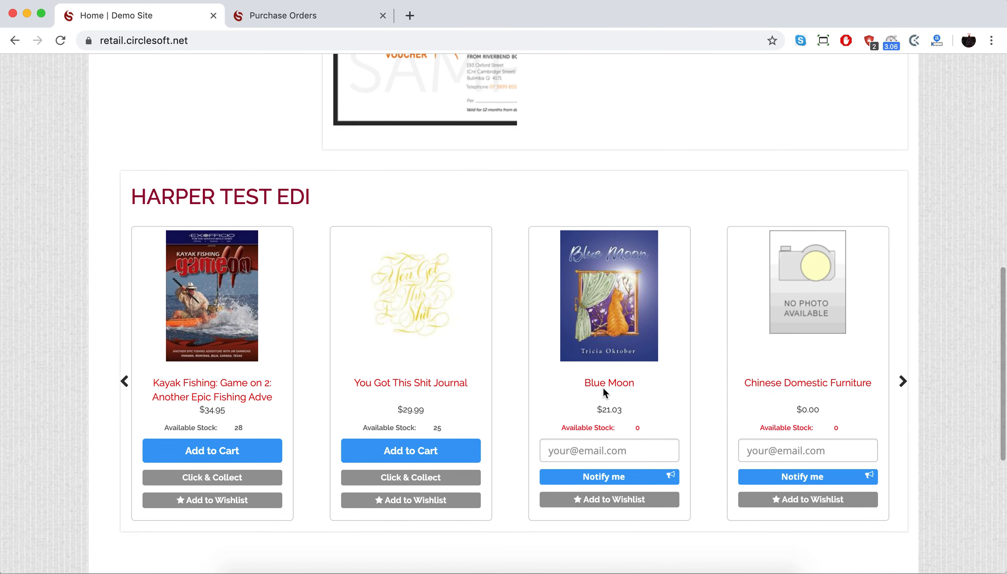
left_click(604, 384)
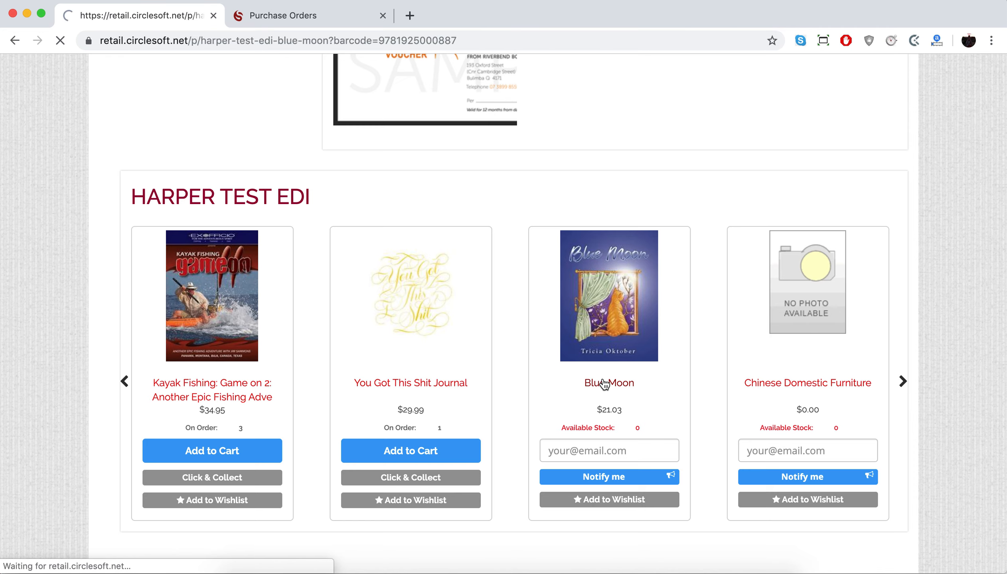
scroll(559, 433, "down", 8)
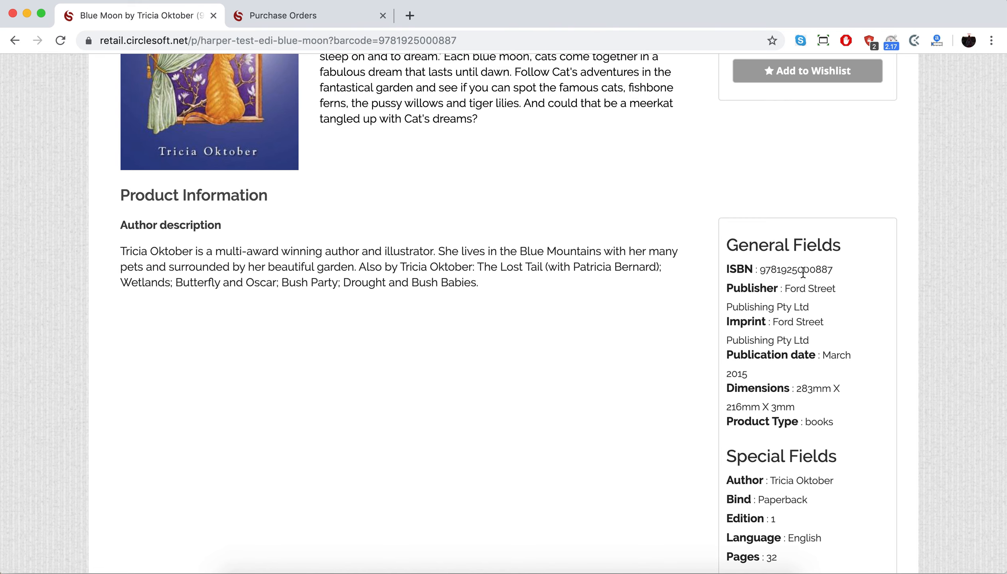
double_click(794, 269)
key("ctrl+c")
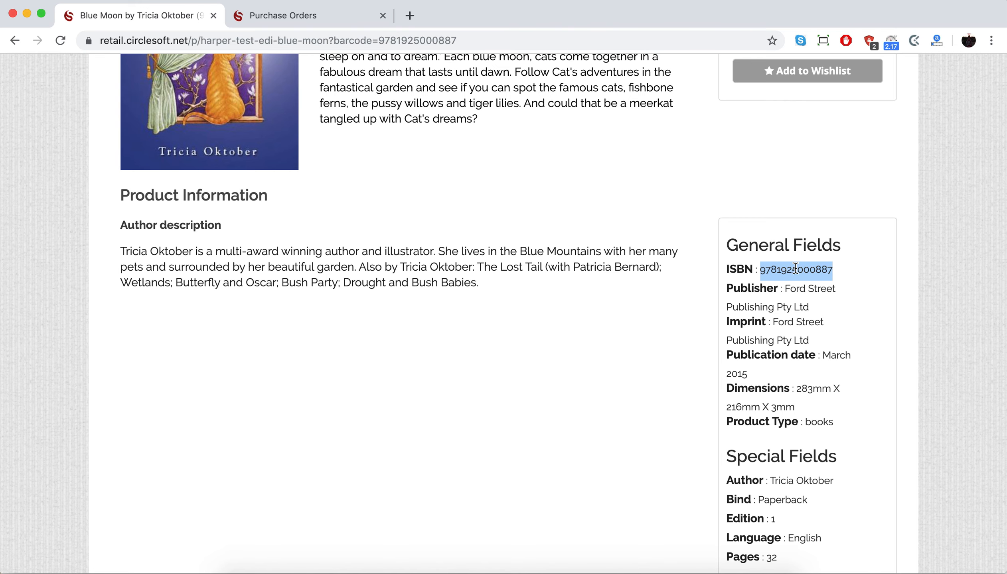
left_click(319, 18)
left_click(79, 141)
key("Return")
key("ctrl+v")
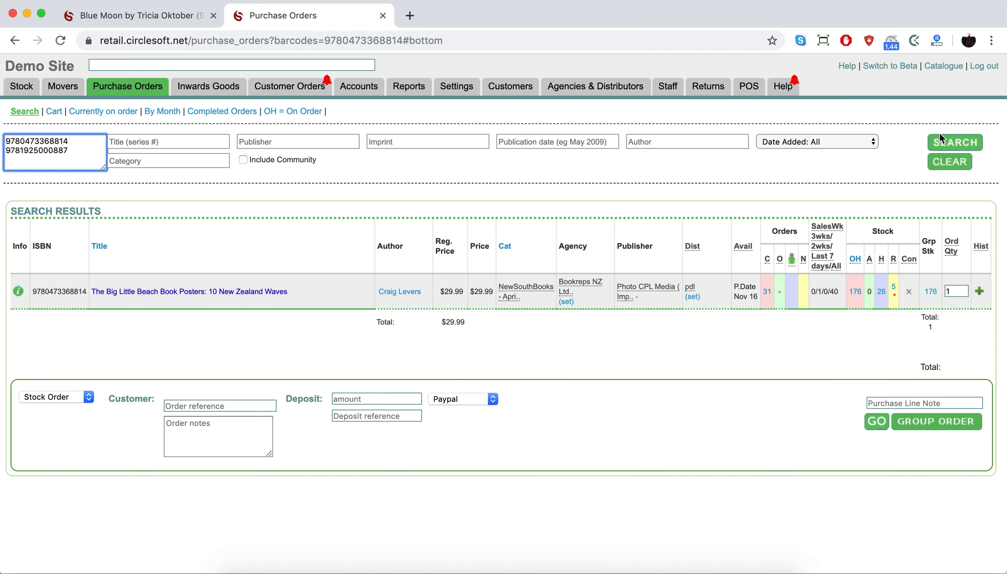
left_click(949, 143)
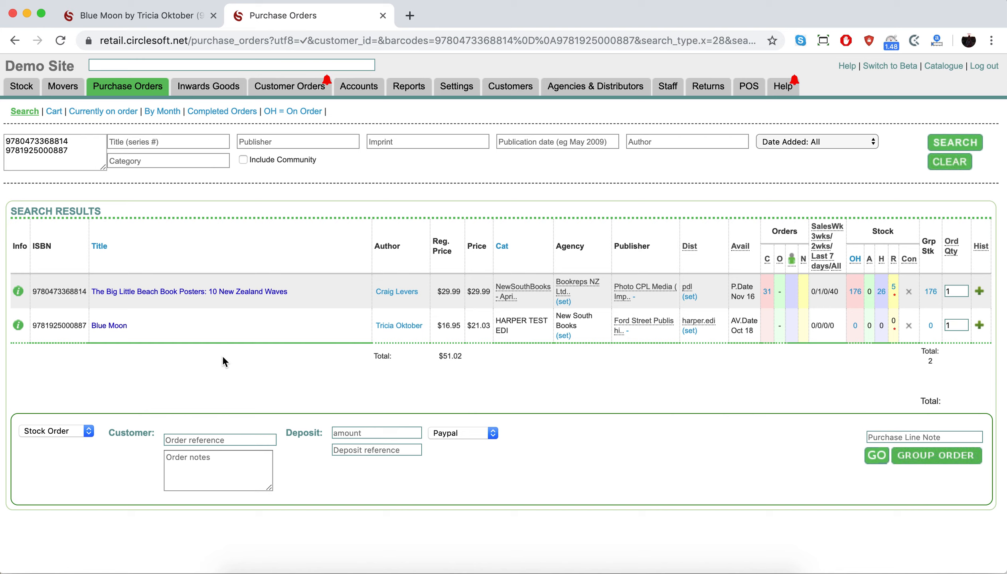
left_click(184, 440)
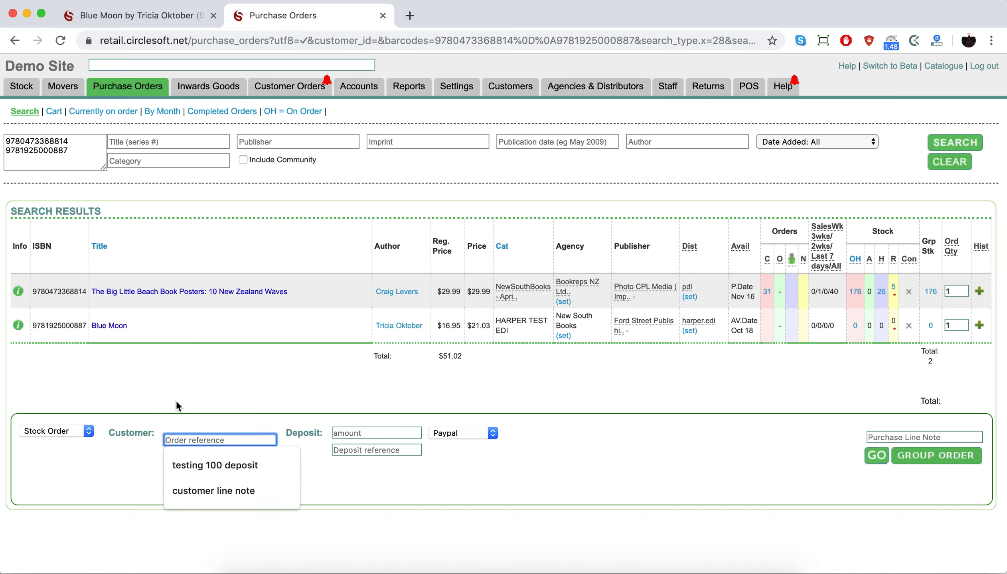
left_click(109, 491)
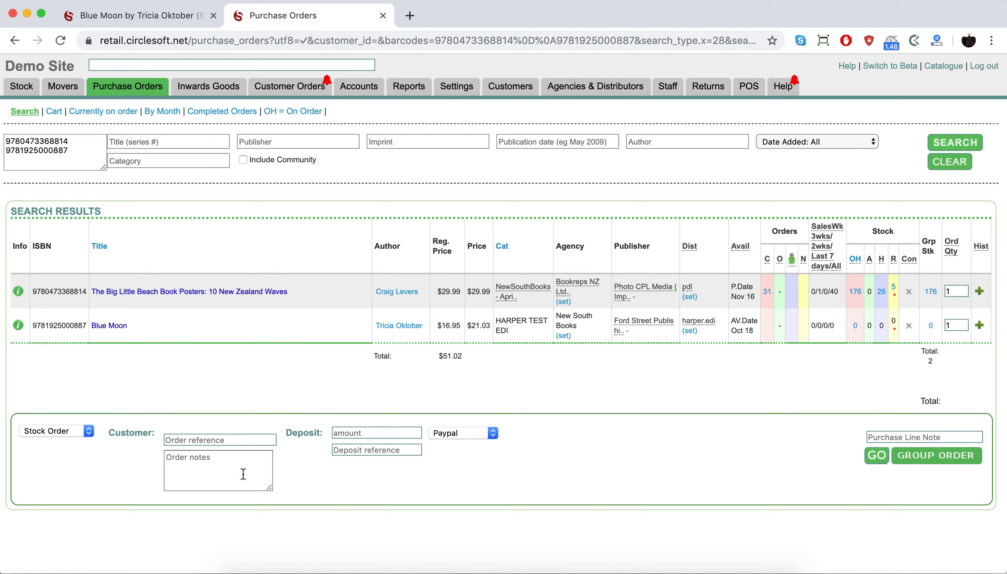
left_click(359, 450)
left_click(556, 478)
Step: Set the order type to Special Order, search customers for "test" and select the fourth customer listed
left_click(86, 434)
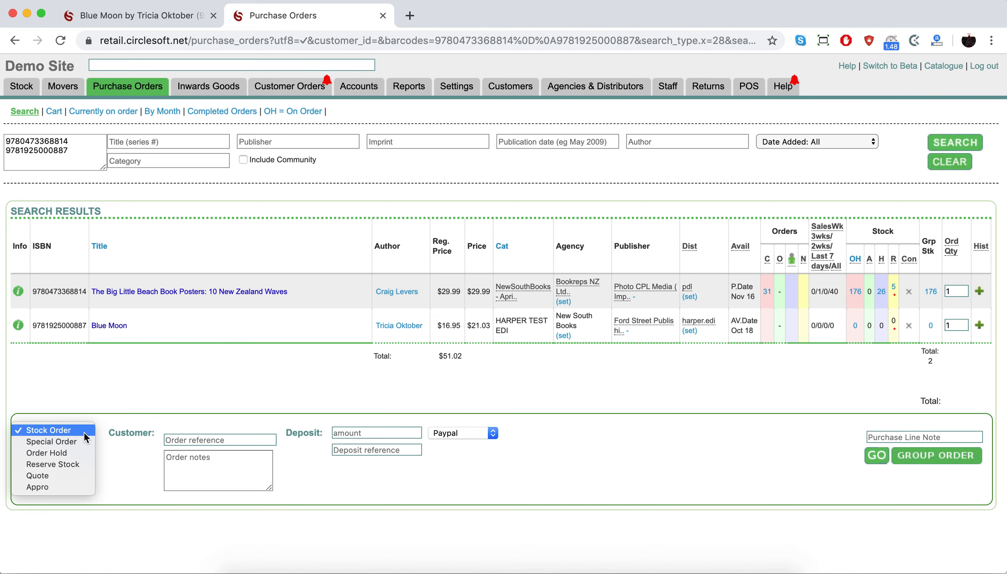
left_click(65, 442)
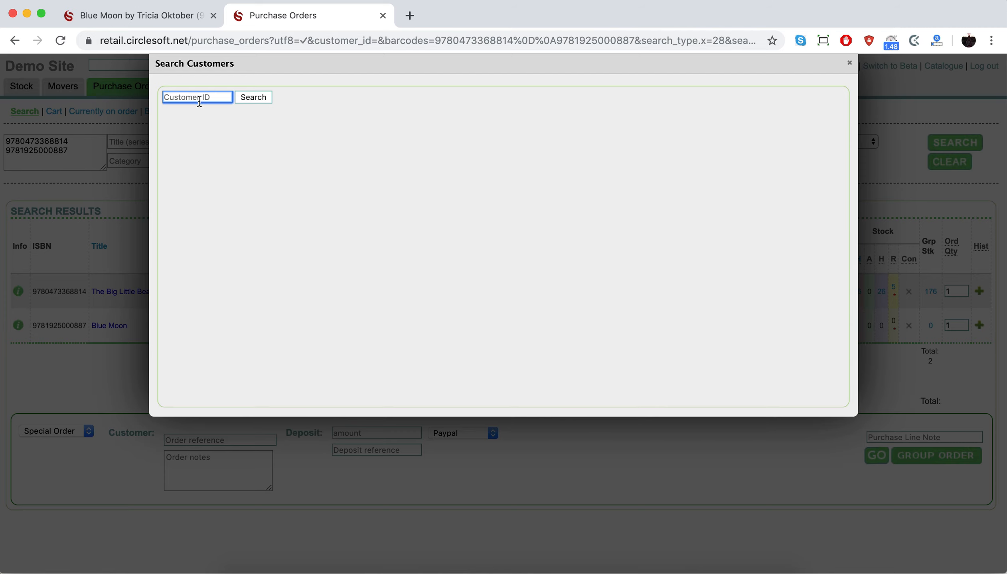
type("test")
key("Return")
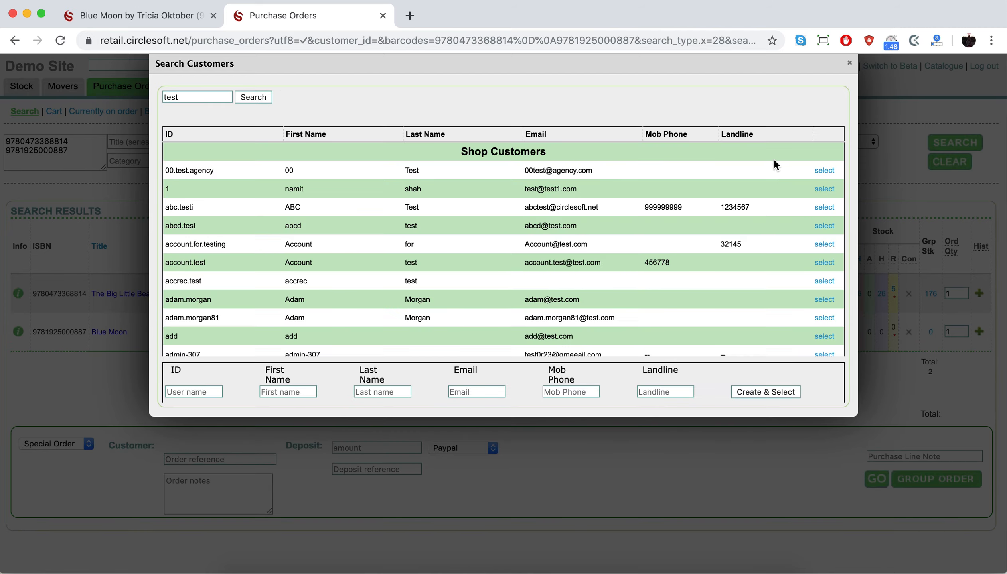
left_click(822, 227)
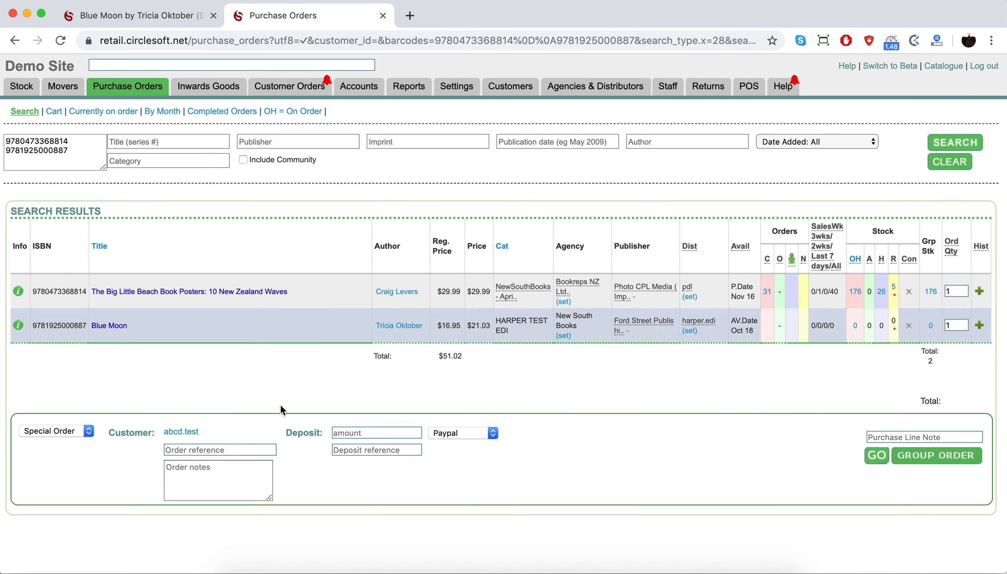
Step: Enter "Ord ref 123" as the order reference
left_click(182, 451)
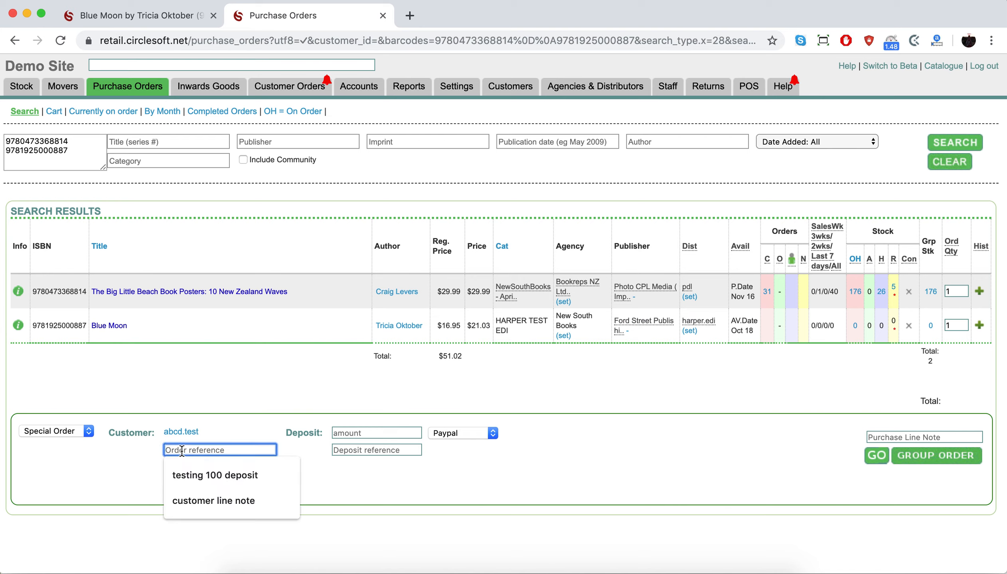
type("Ord ")
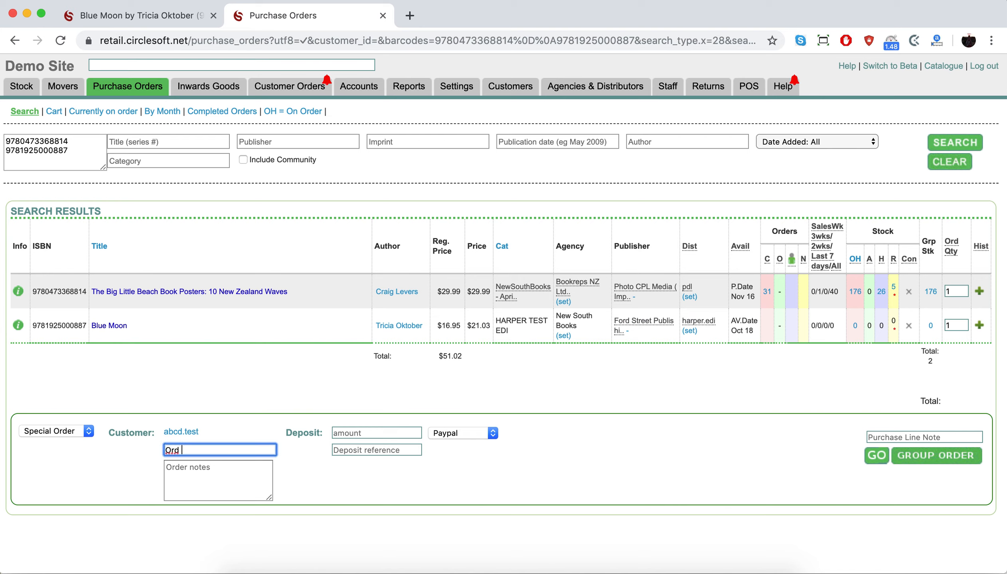
type("ref 123")
Step: Copy the order reference into the order notes and change the text to "Ord note 123"
left_click(207, 451)
left_click_drag(207, 451, 155, 454)
key("super+c")
left_click(199, 482)
key("super+v")
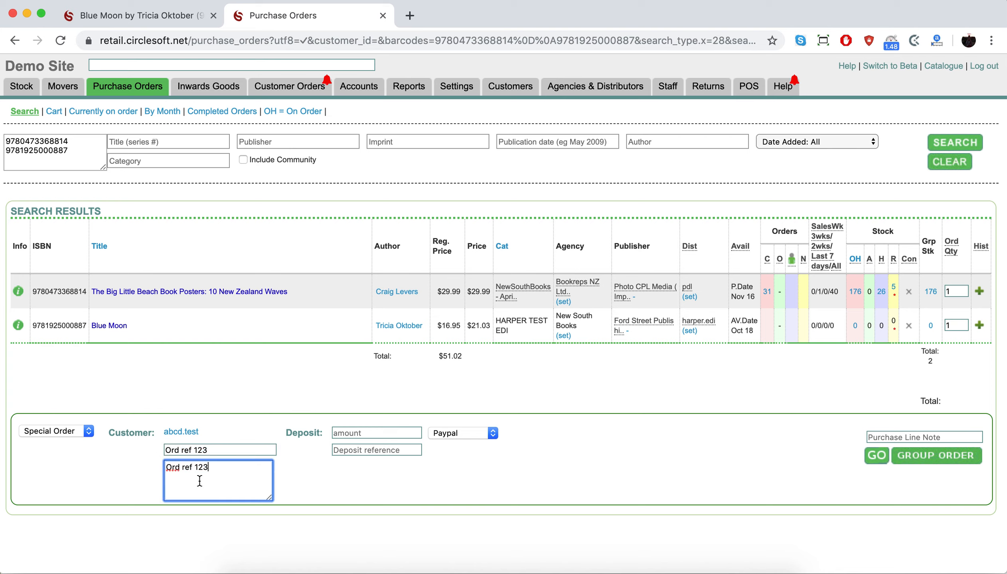
double_click(186, 468)
type("note")
Step: Enter a deposit of 10 with the deposit reference "dep ref 123" and submit the special order
left_click(349, 436)
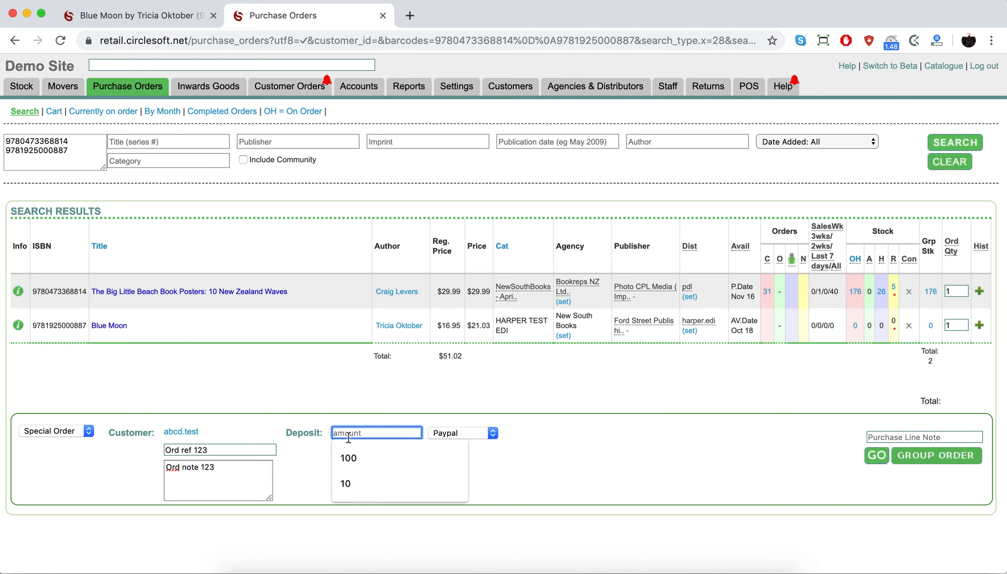
left_click(347, 484)
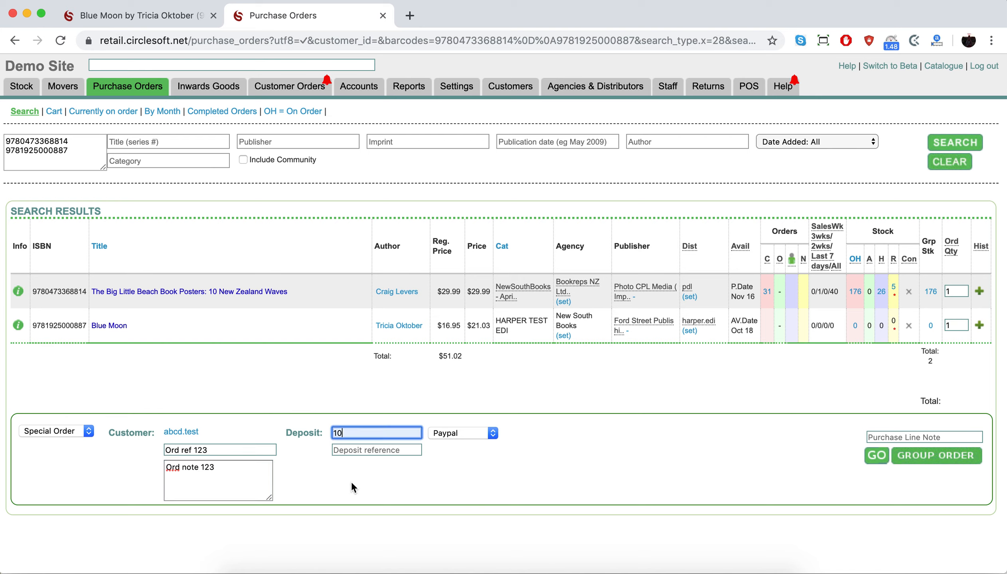
left_click(345, 448)
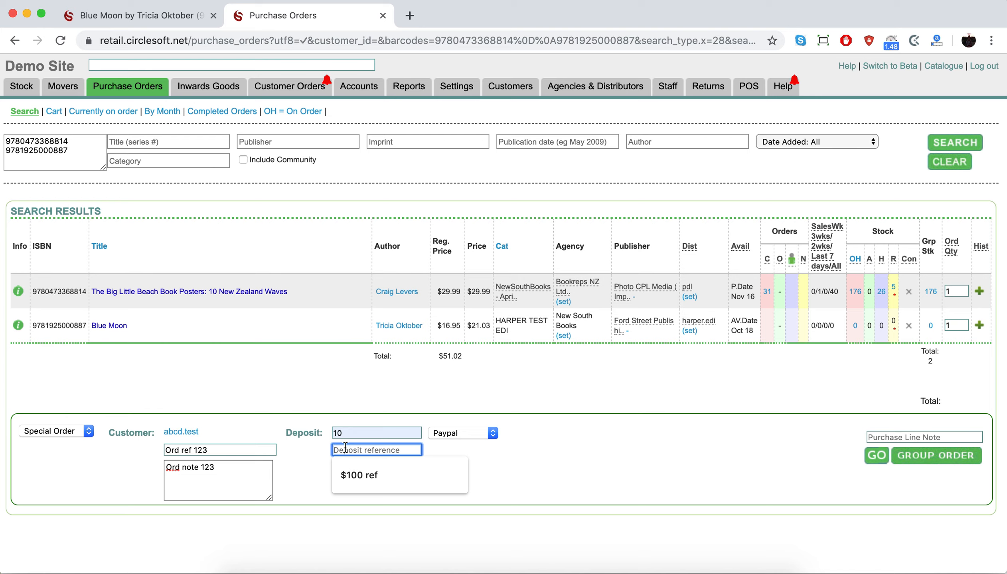
type("dep ")
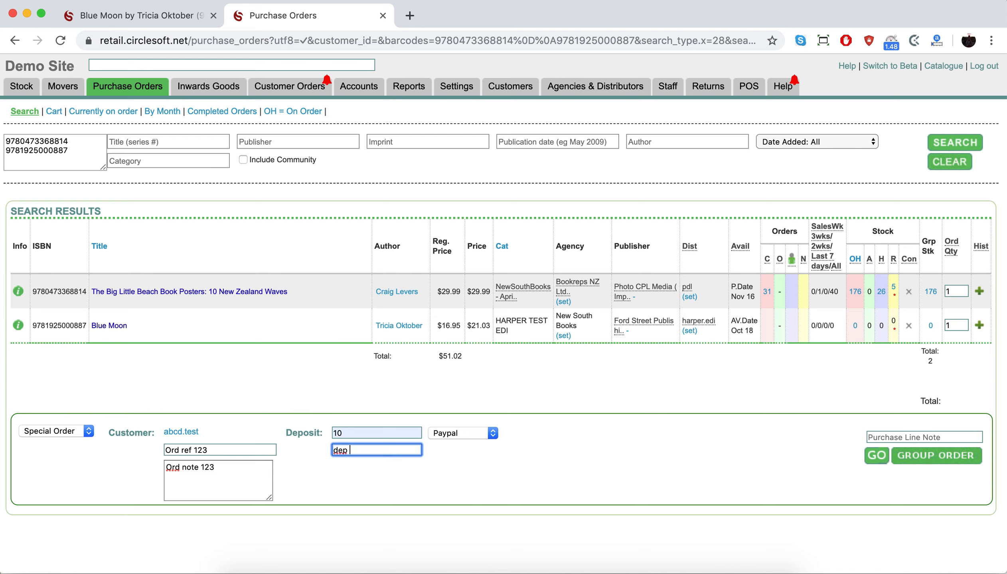
type("ref 123")
left_click(381, 484)
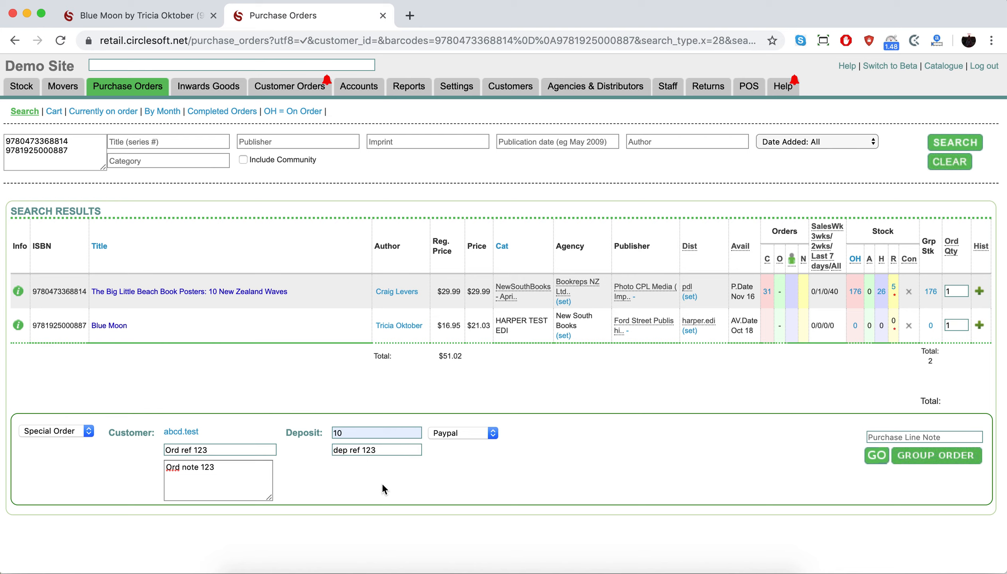
left_click(878, 460)
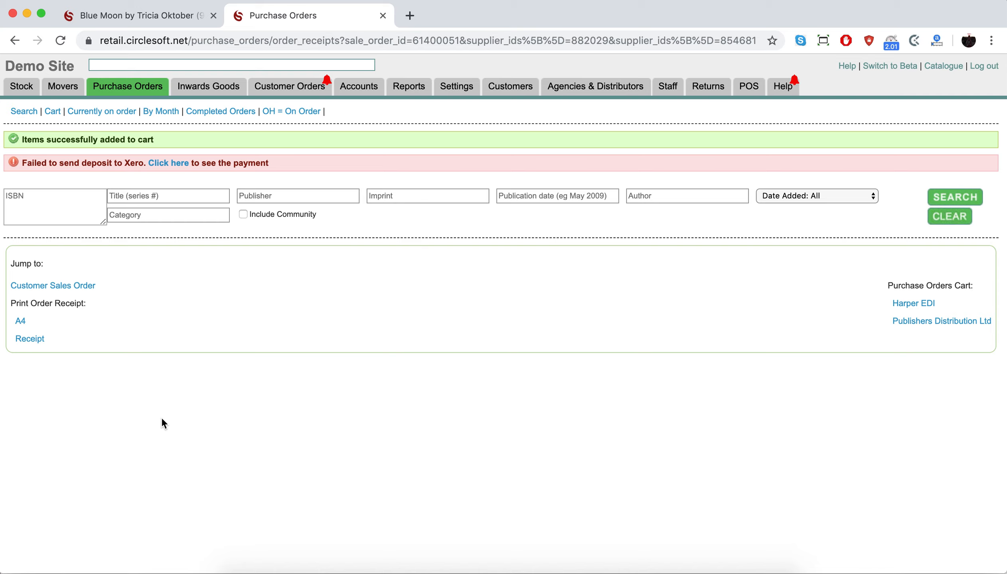
Step: Open the customer sales order and change its order reference to "Ord ref 123 aa"
left_click(71, 286)
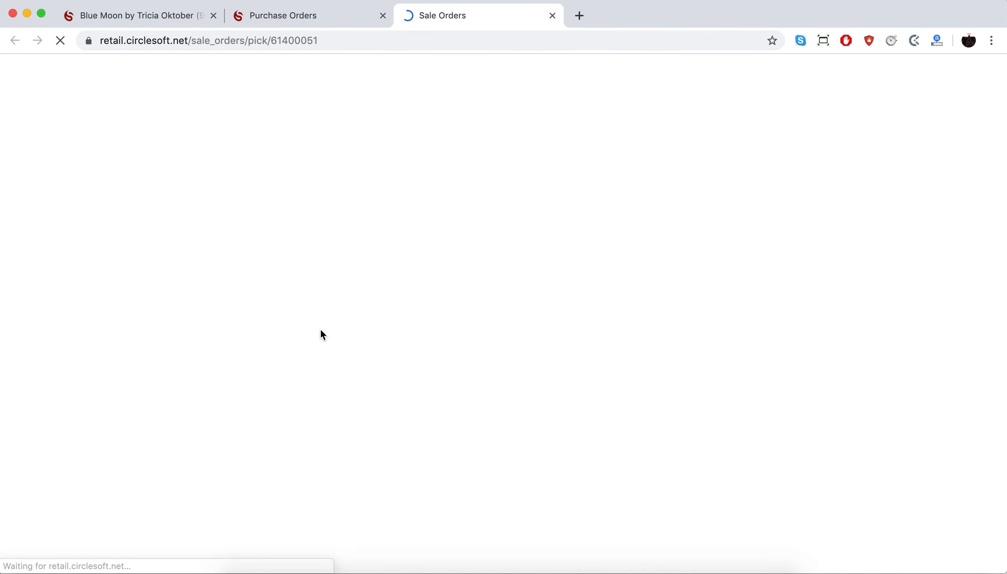
left_click(656, 371)
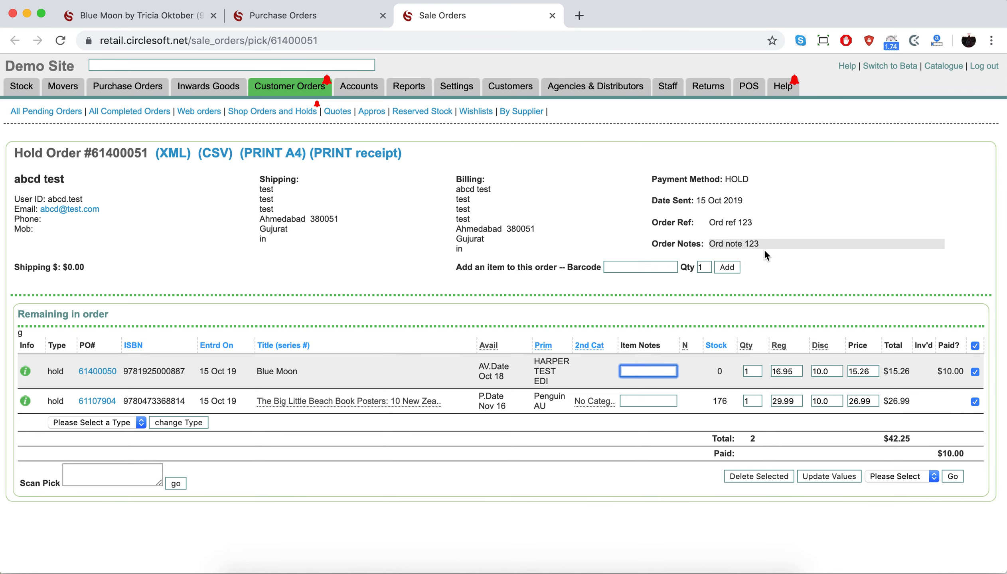
left_click(748, 227)
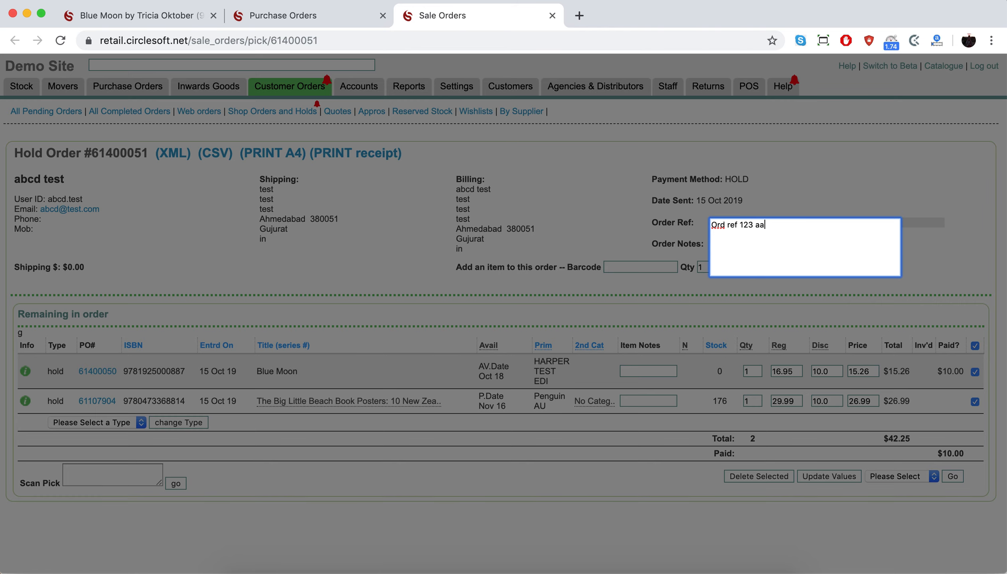
left_click(845, 204)
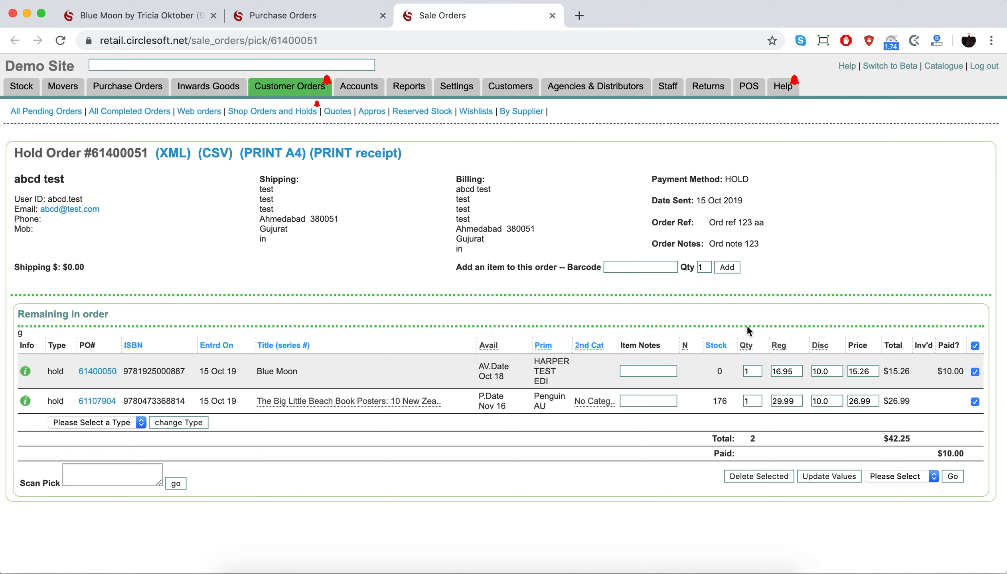
Step: Add the item note "line note 123" to the Blue Moon line and update the order's values
left_click(640, 371)
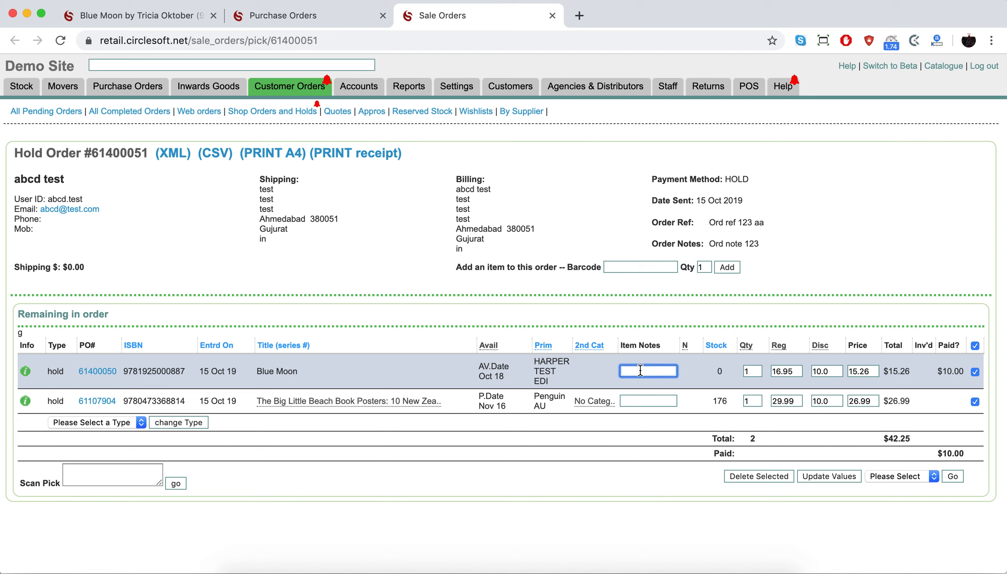
type("line note 123")
left_click(836, 477)
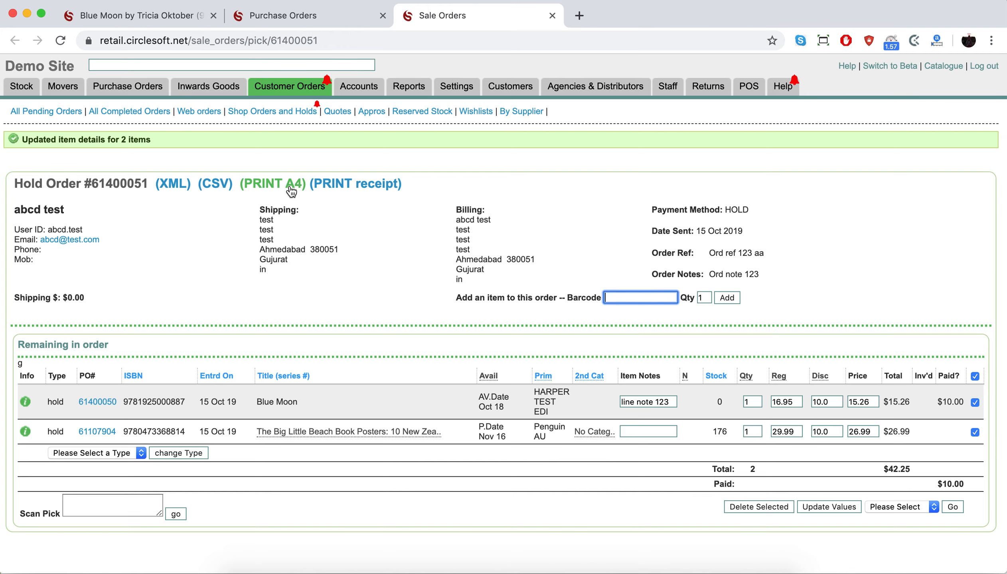
Step: View the order's receipt and A4 print versions, close the receipt and return to the sale order
left_click(362, 188)
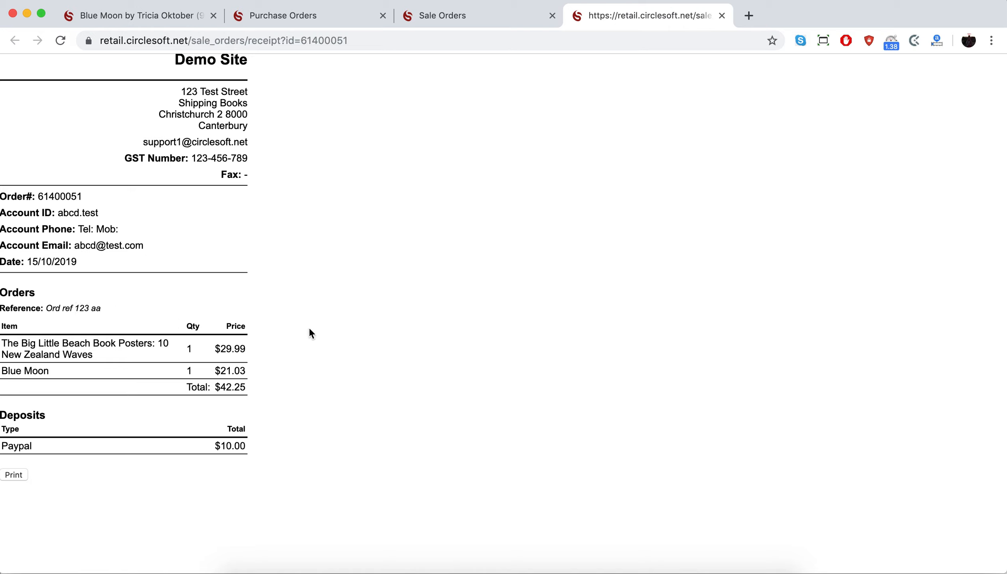
left_click(476, 16)
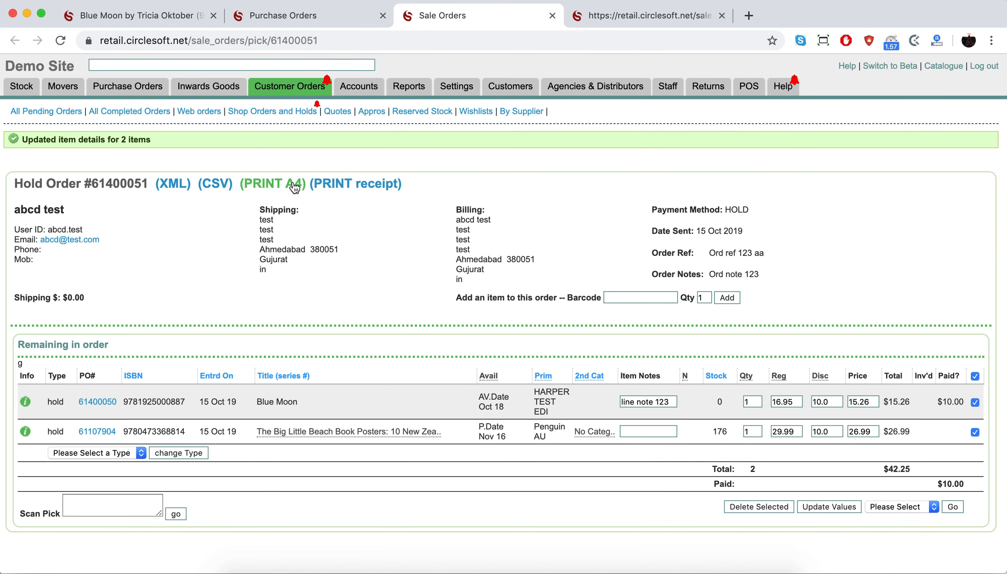
left_click(277, 185)
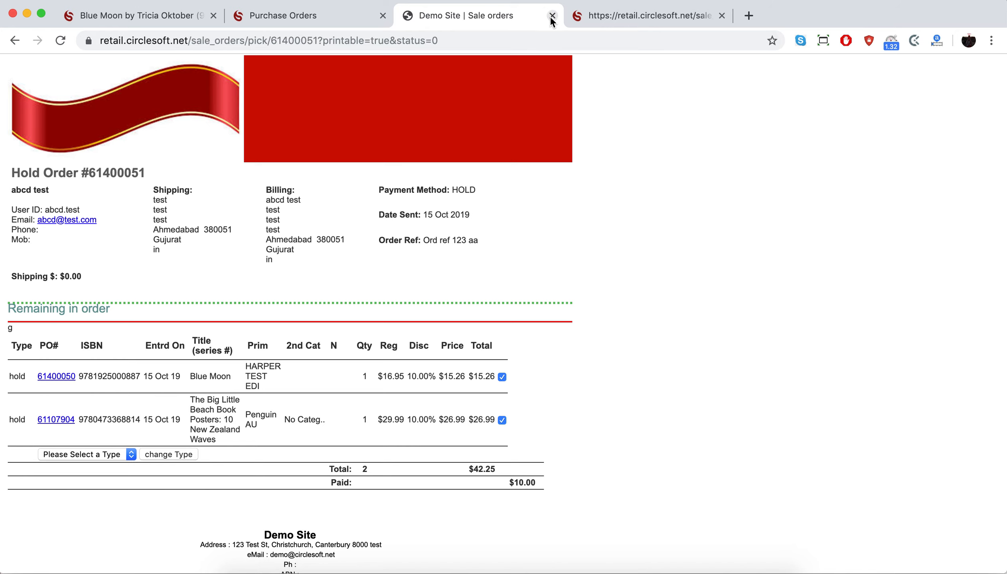
left_click(634, 15)
left_click(722, 16)
left_click(331, 16)
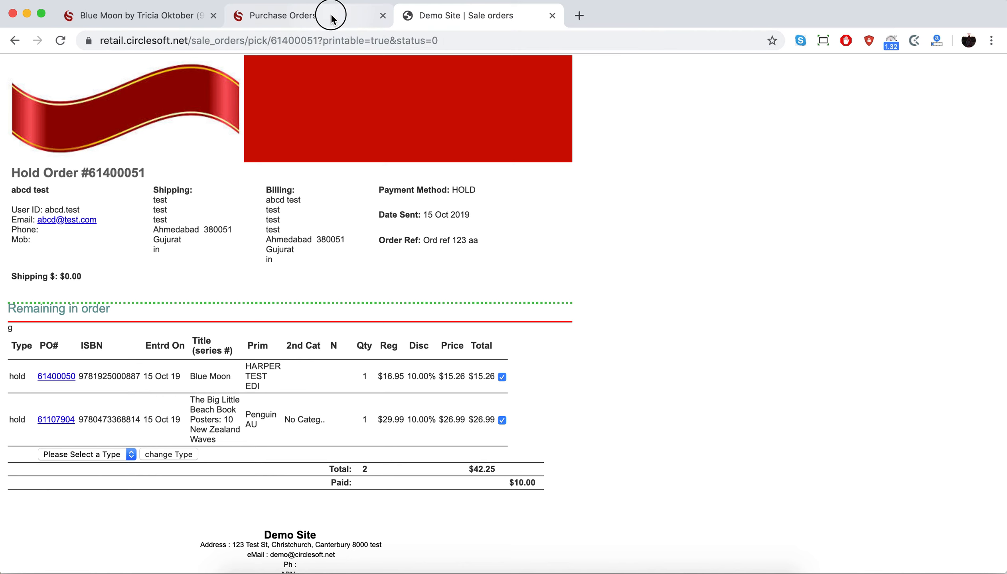
left_click(444, 16)
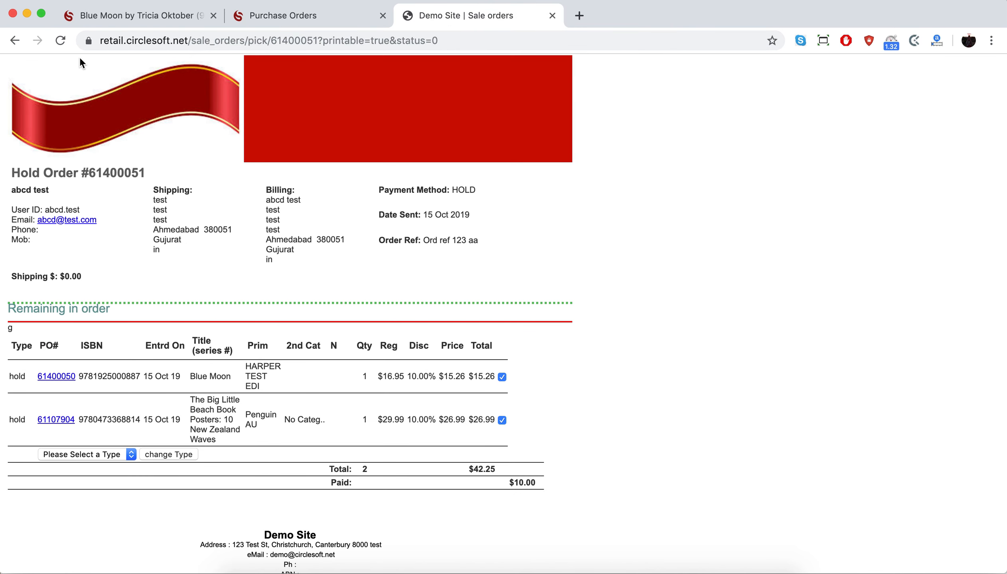
left_click(15, 40)
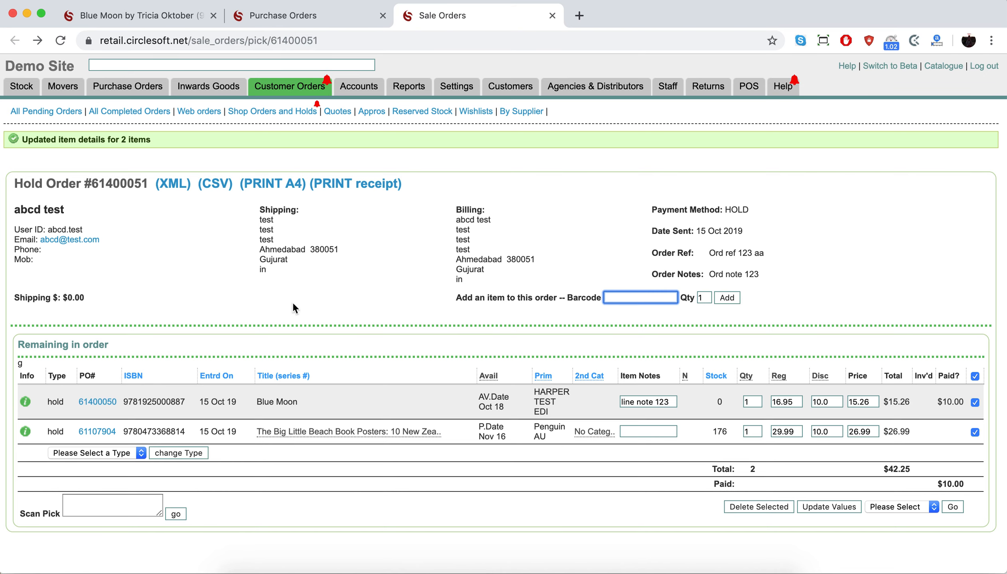
right_click(267, 185)
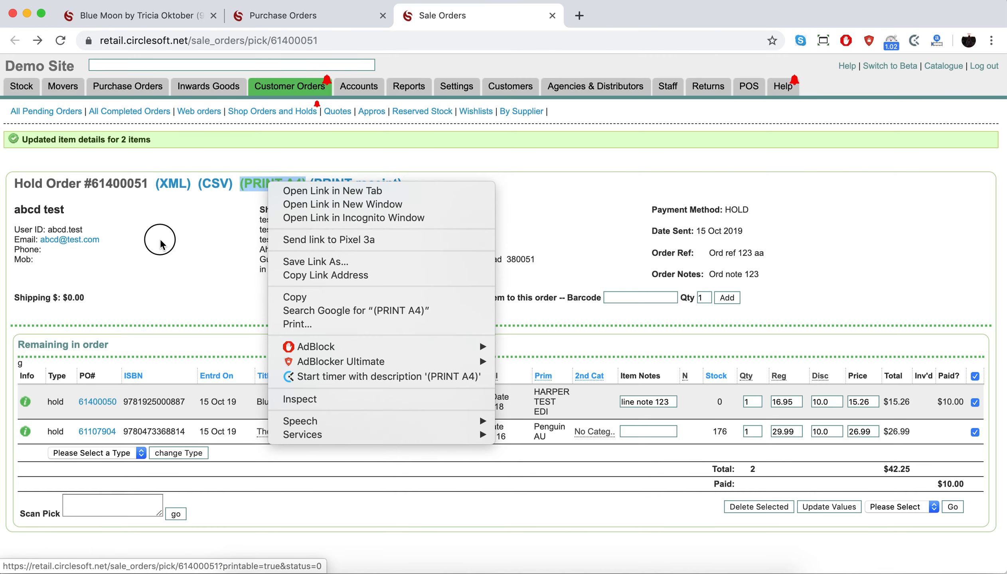
Step: Copy the Blue Moon ISBN from the sale order and open the 25-Jan-2018 United Book Distributors inwards goods job in a separate browser tab
left_click(161, 240)
scroll(492, 476, "down", 1)
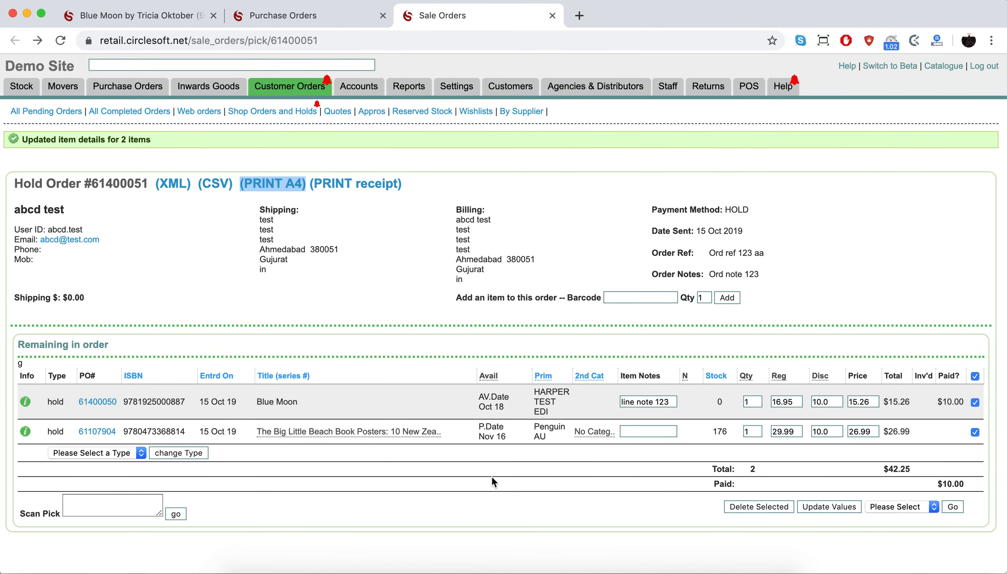
double_click(148, 401)
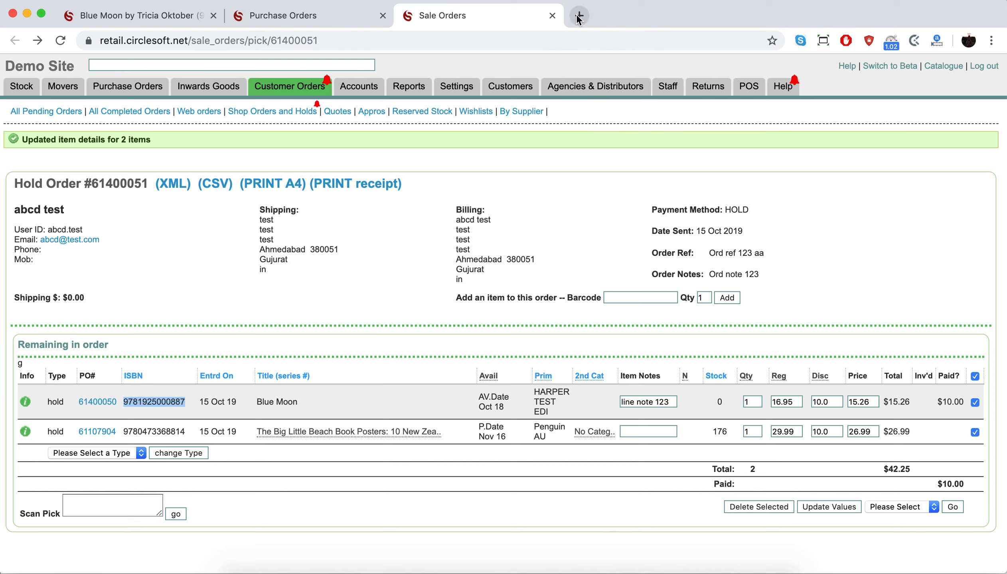
mouse_move(267, 80)
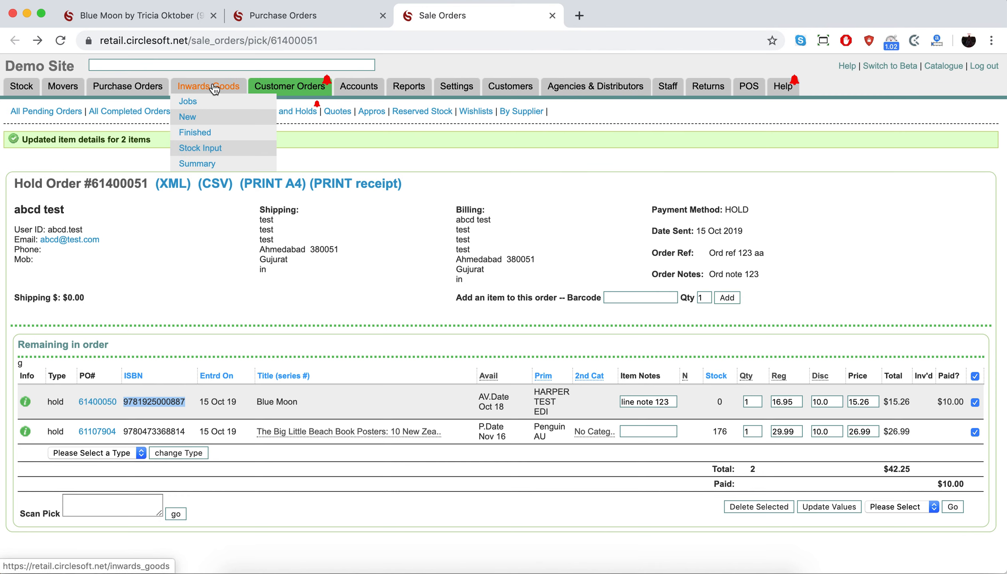
right_click(216, 85)
left_click(252, 90)
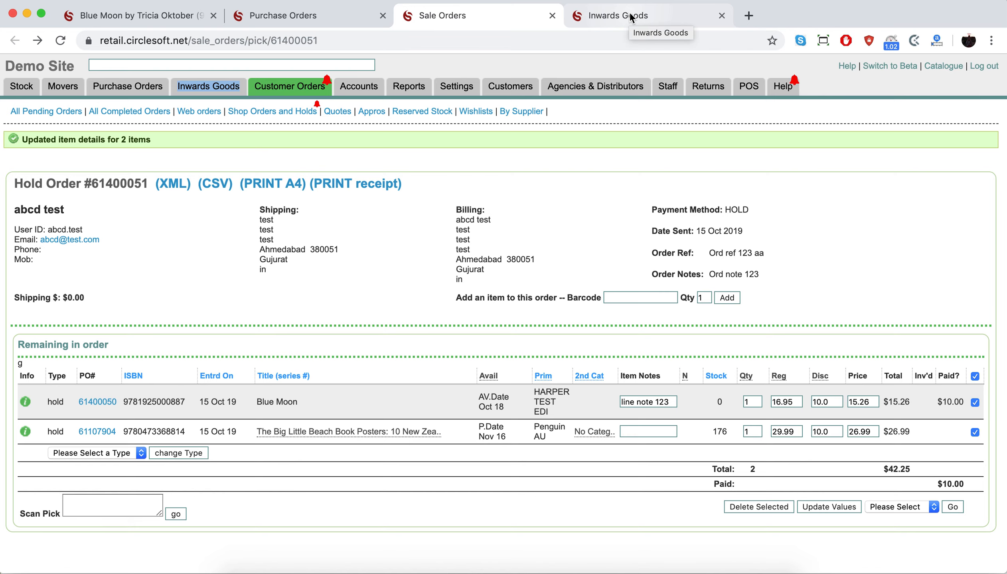
left_click(631, 18)
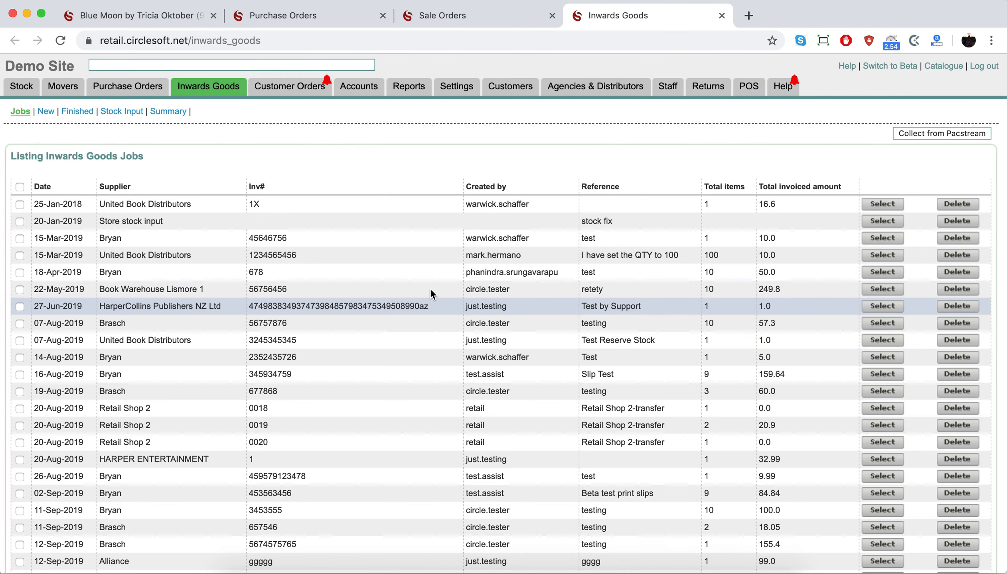
left_click(892, 209)
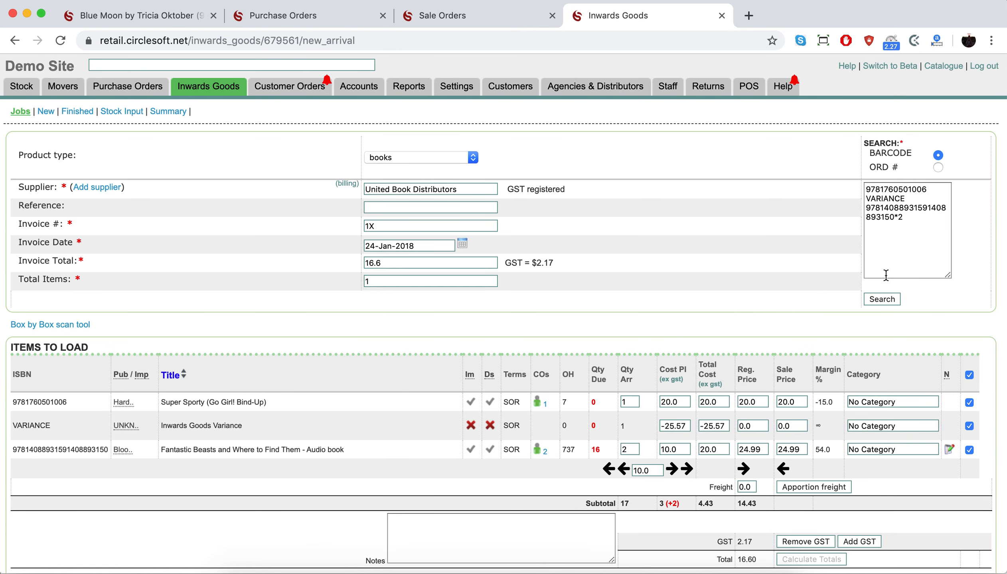
left_click(915, 216)
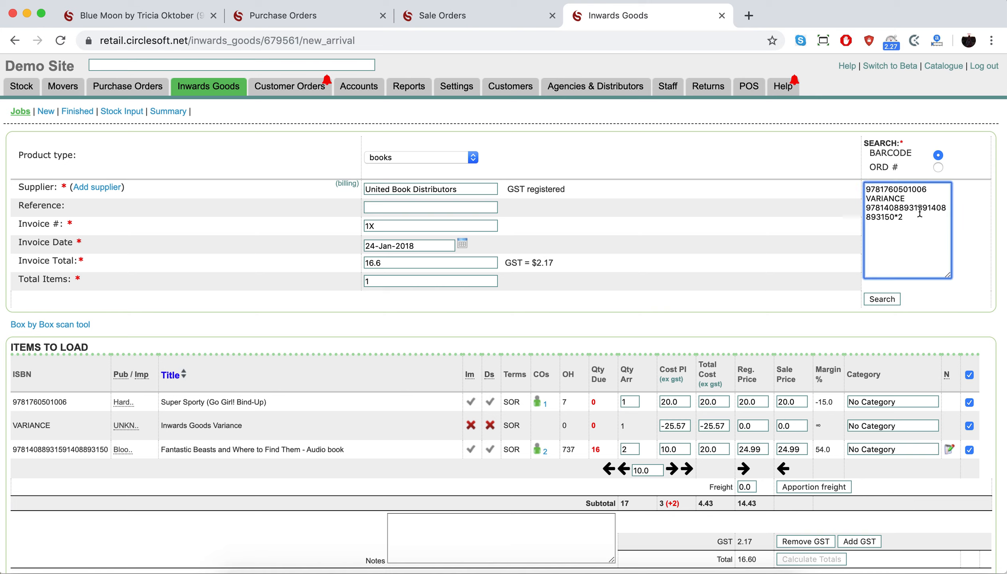
left_click_drag(905, 217, 865, 208)
key("BackSpace")
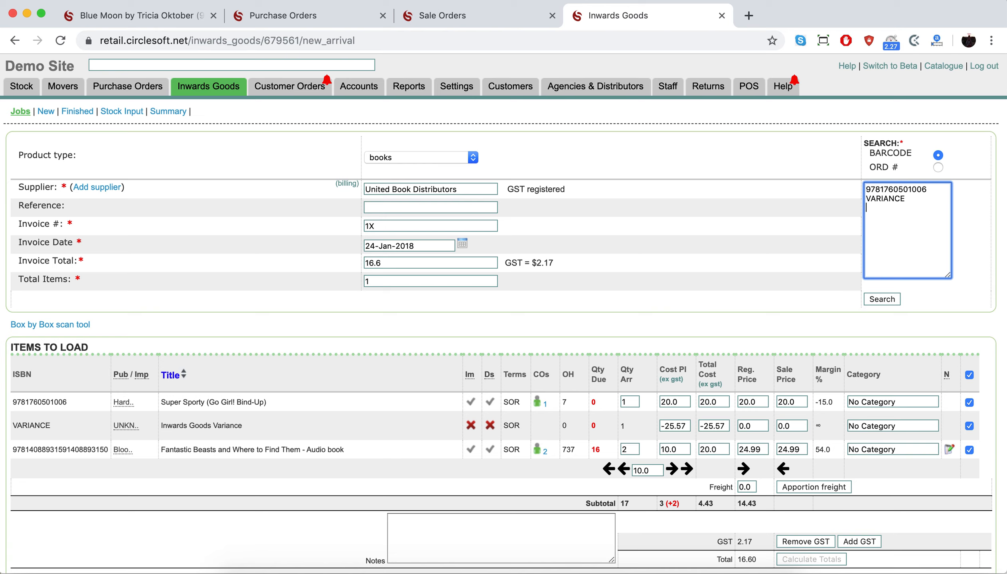
type("9781925000887")
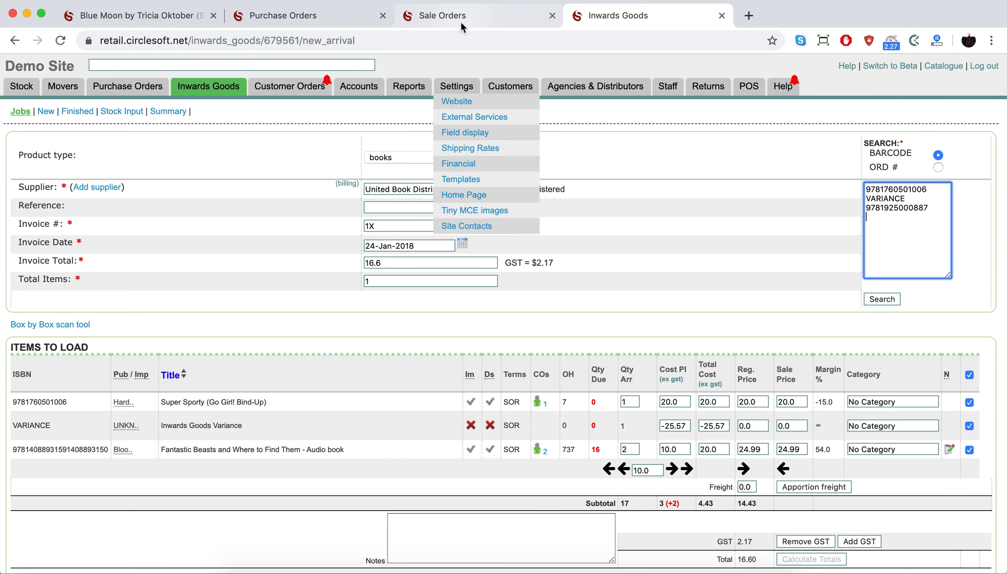
left_click(424, 20)
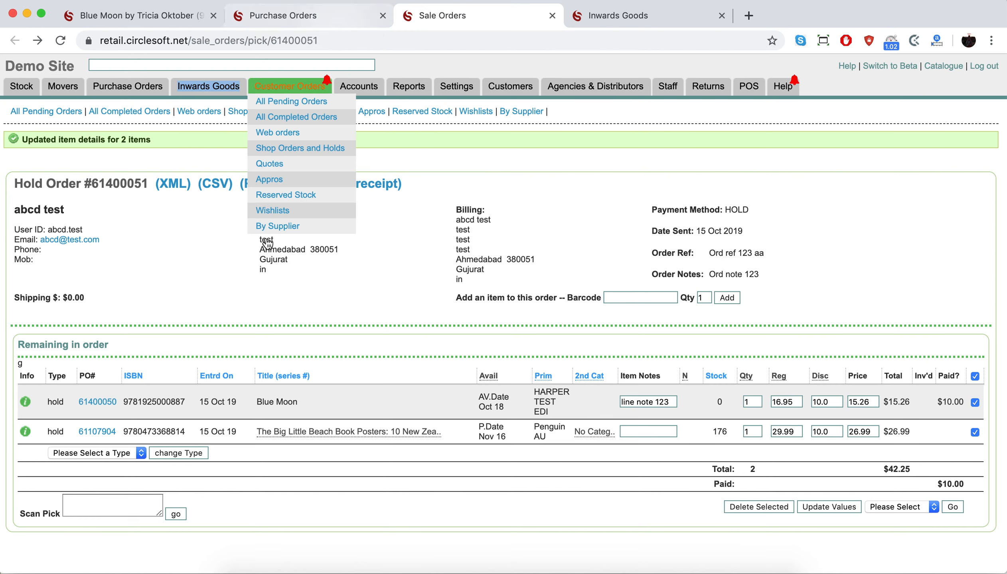
left_click(155, 430)
double_click(155, 431)
key("super+c")
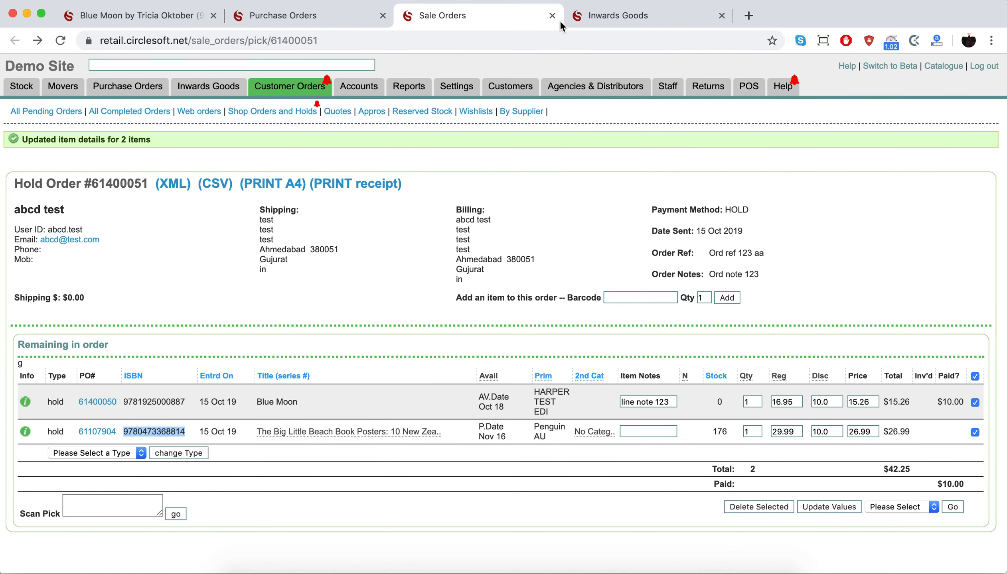
left_click(618, 18)
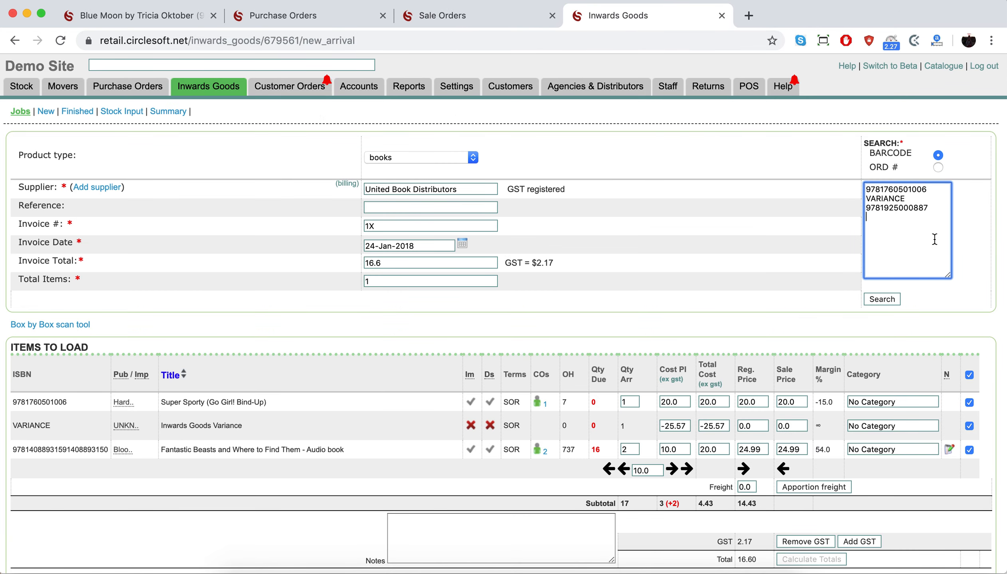
key("super+v")
left_click(886, 305)
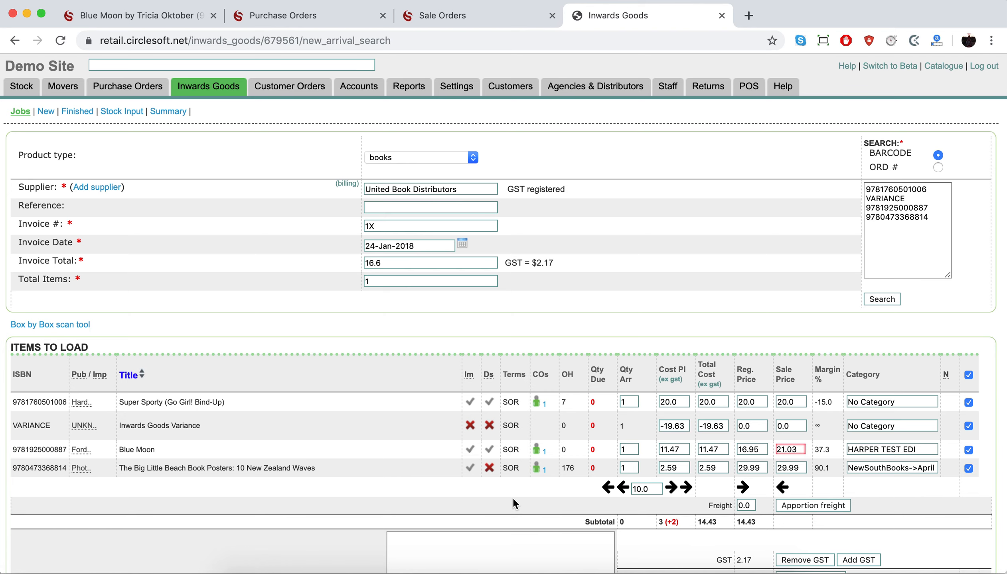
Step: Generate the customer order slips for the items to load and dismiss the print dialog without printing
scroll(513, 497, "down", 3)
scroll(512, 498, "down", 2)
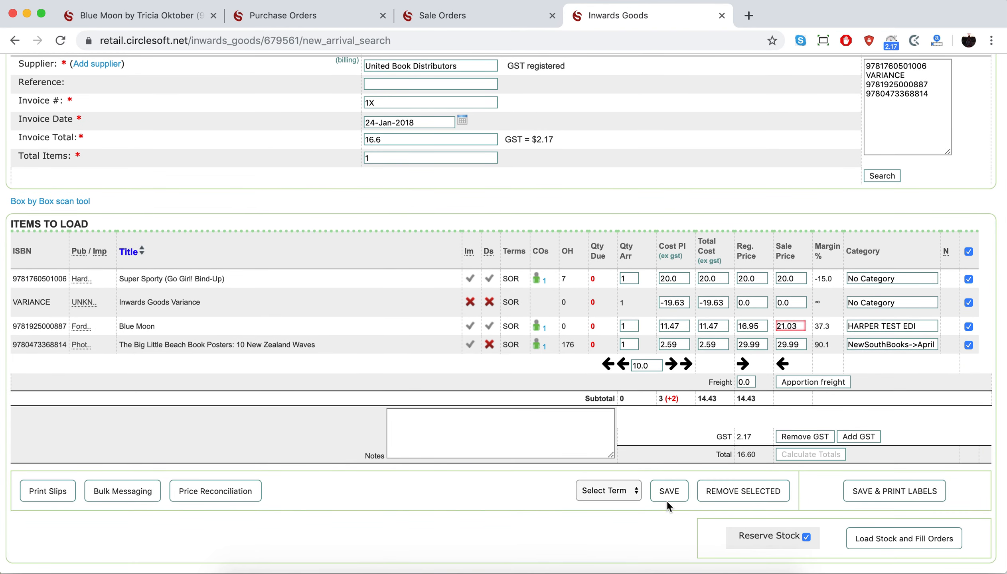
left_click(45, 492)
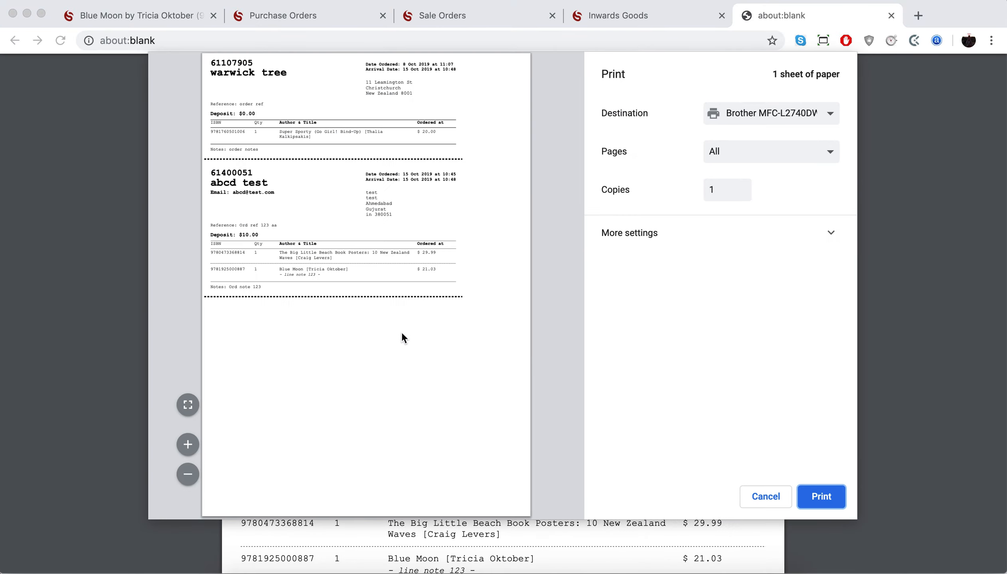
left_click(769, 496)
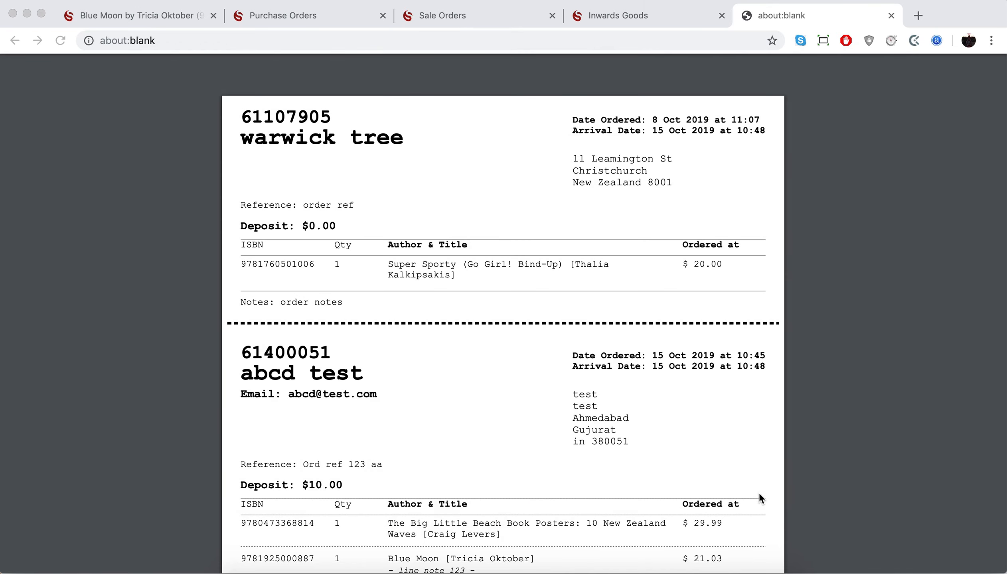
Step: Examine the second customer's slip for the order reference, the Blue Moon line note and the order notes
scroll(555, 468, "down", 3)
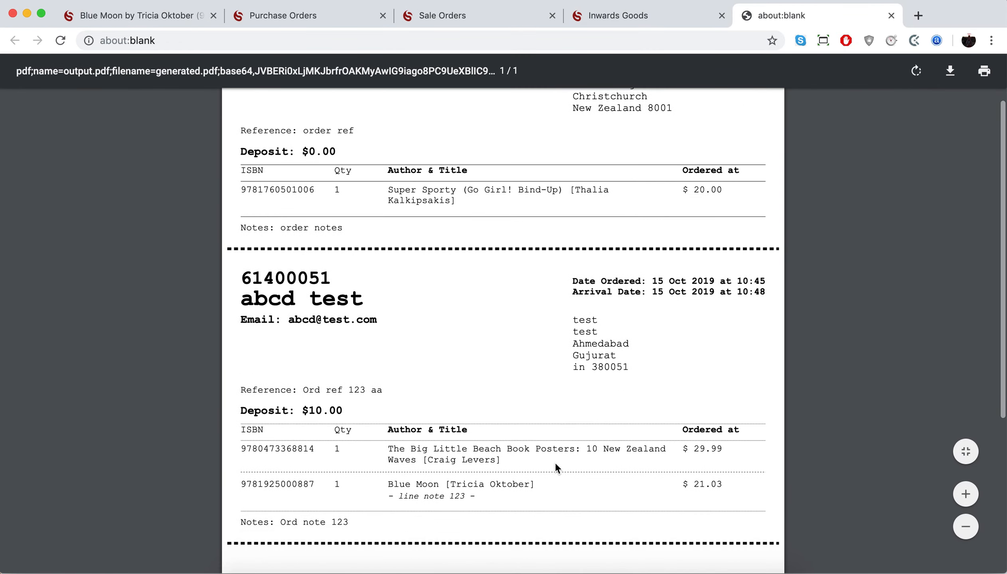
scroll(554, 463, "down", 5)
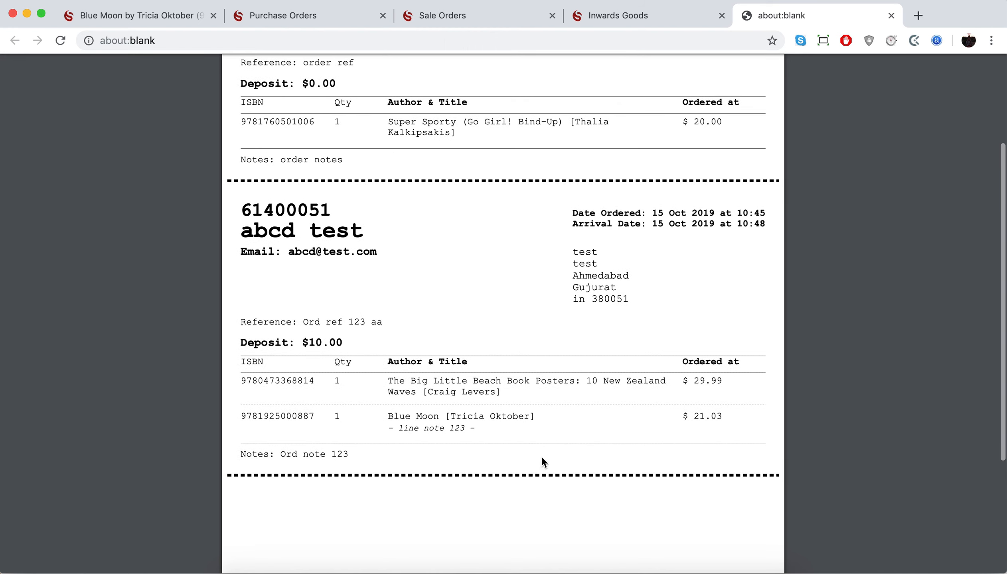
left_click_drag(303, 321, 388, 319)
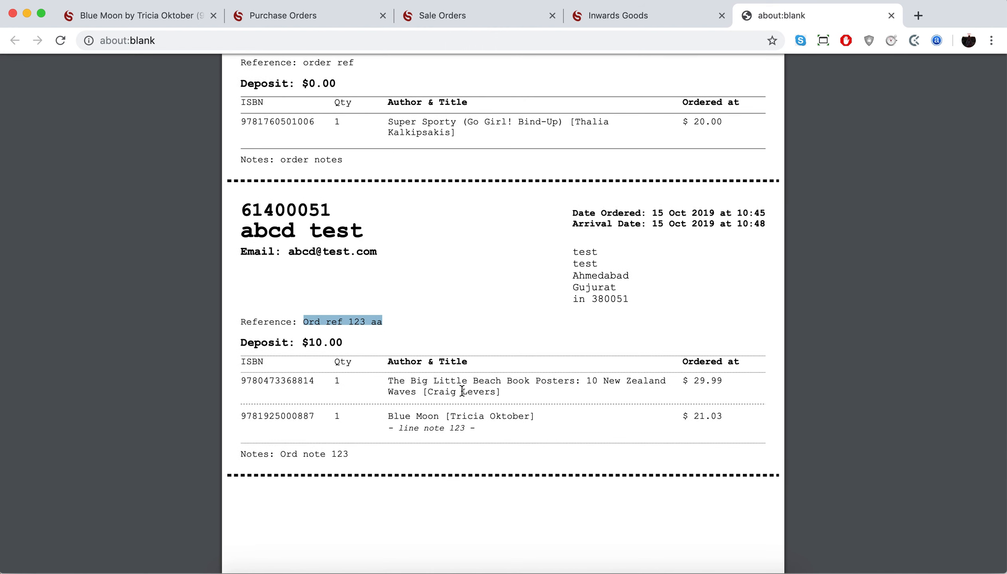
scroll(462, 391, "down", 4)
left_click_drag(476, 361, 386, 359)
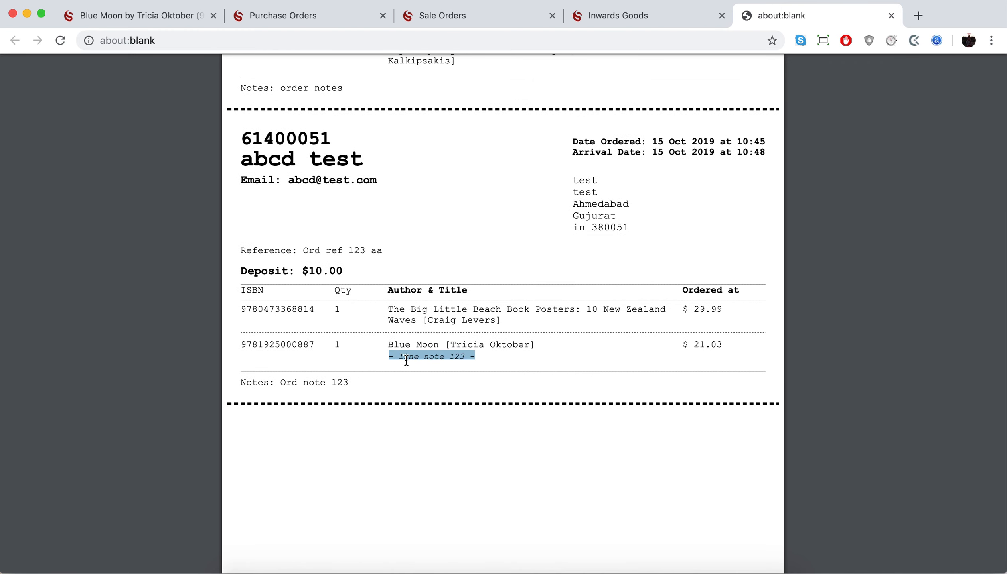
left_click_drag(279, 384, 370, 383)
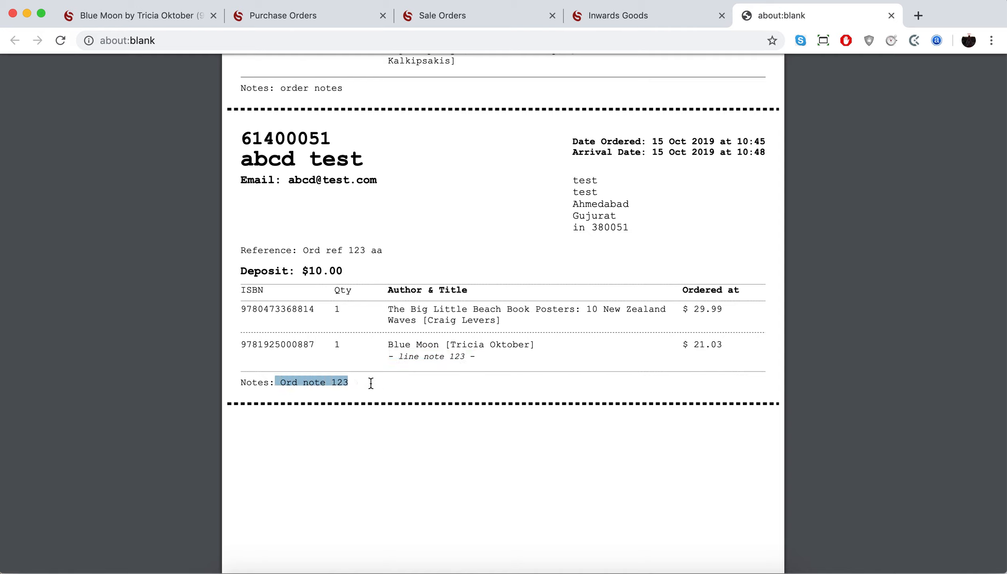
left_click(371, 383)
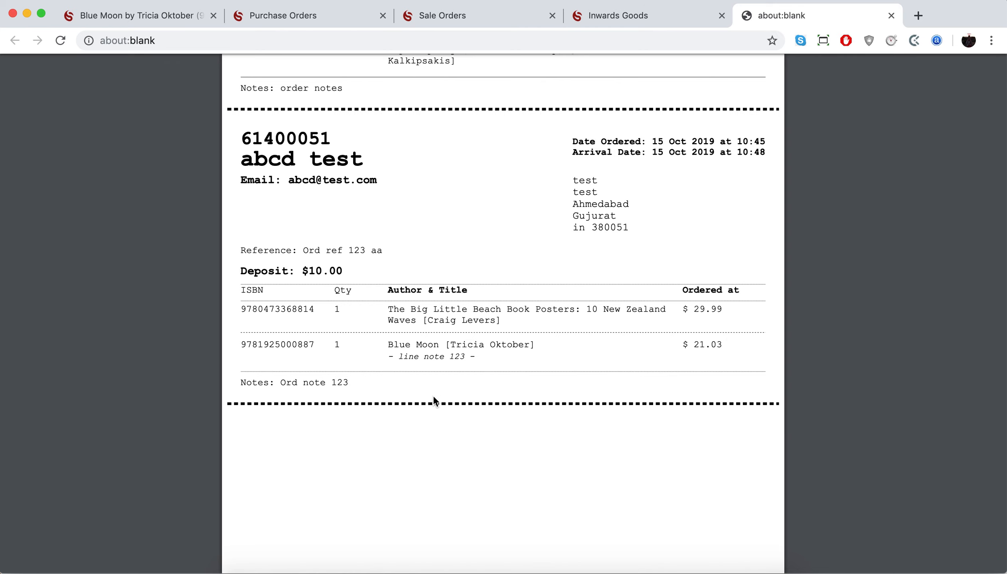
scroll(434, 399, "up", 5)
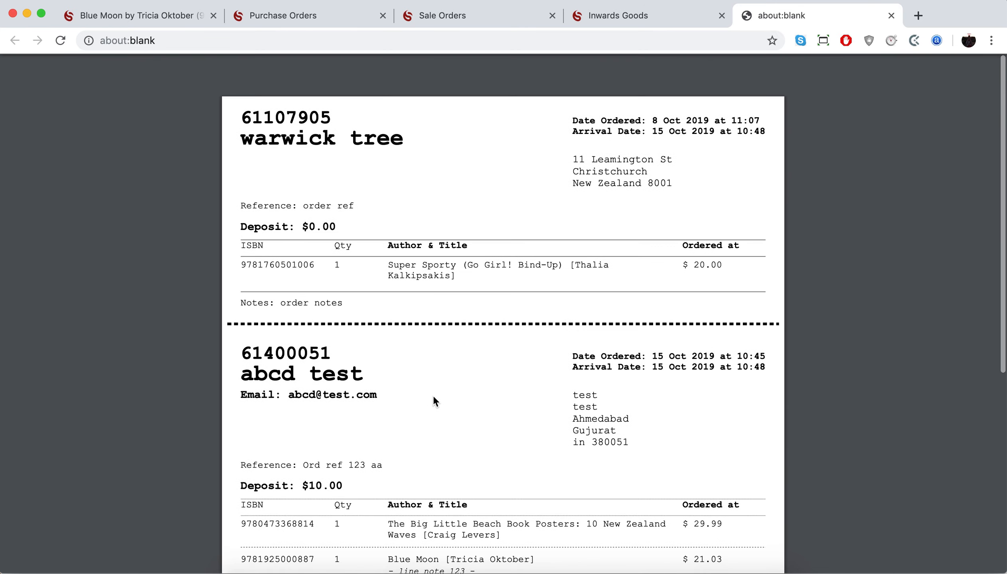